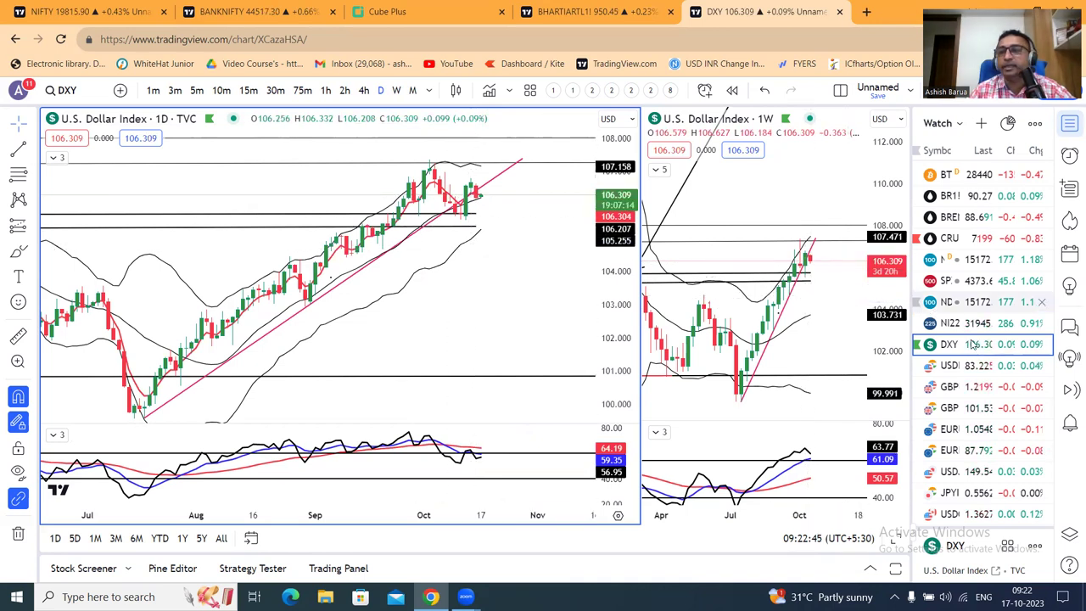
# - Review the daily and weekly charts of USDINR and GBPUSD from the watchlist
pyautogui.click(976, 365)
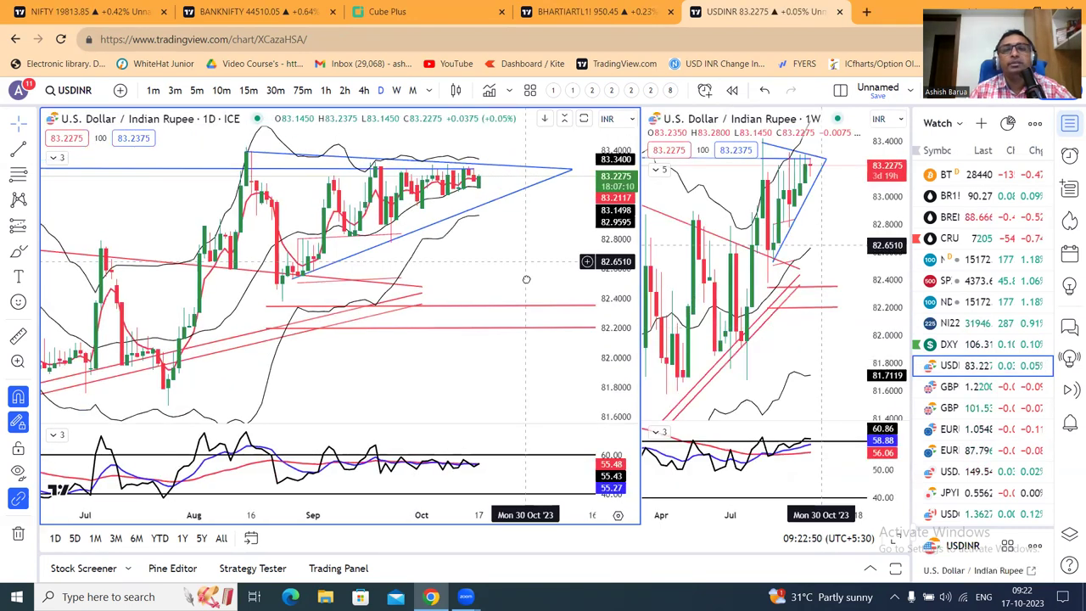
pyautogui.moveTo(890, 207); pyautogui.dragTo(889, 321)
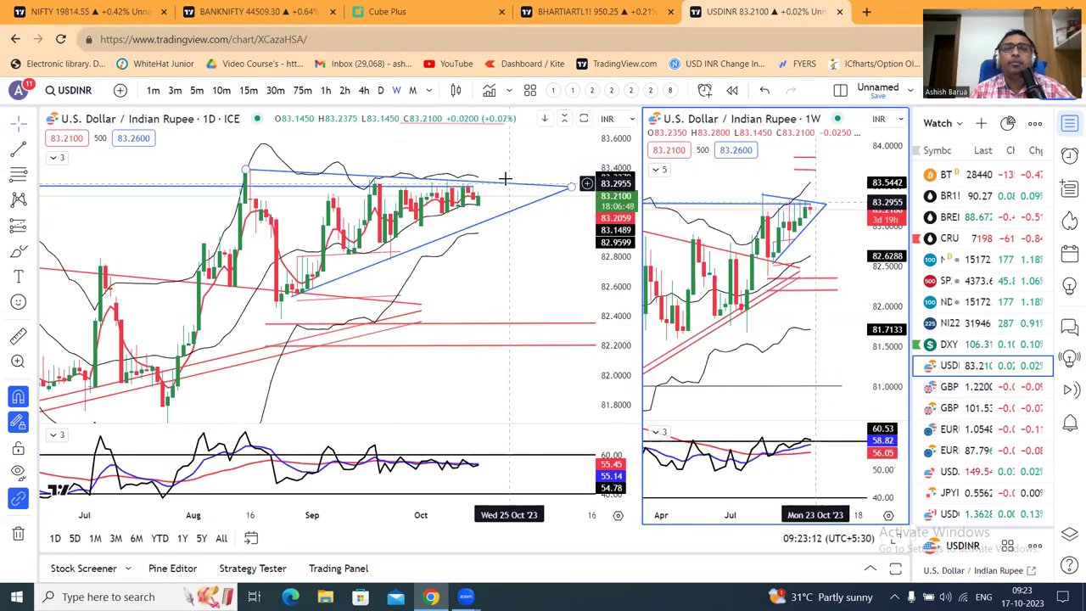
pyautogui.click(949, 392)
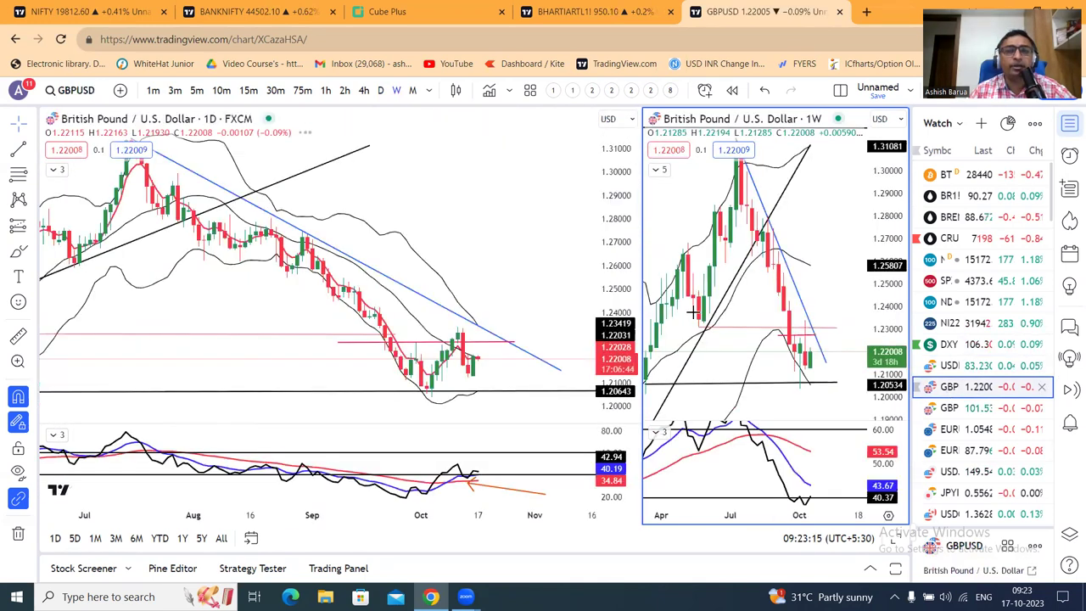
pyautogui.scroll(1, 526, 204)
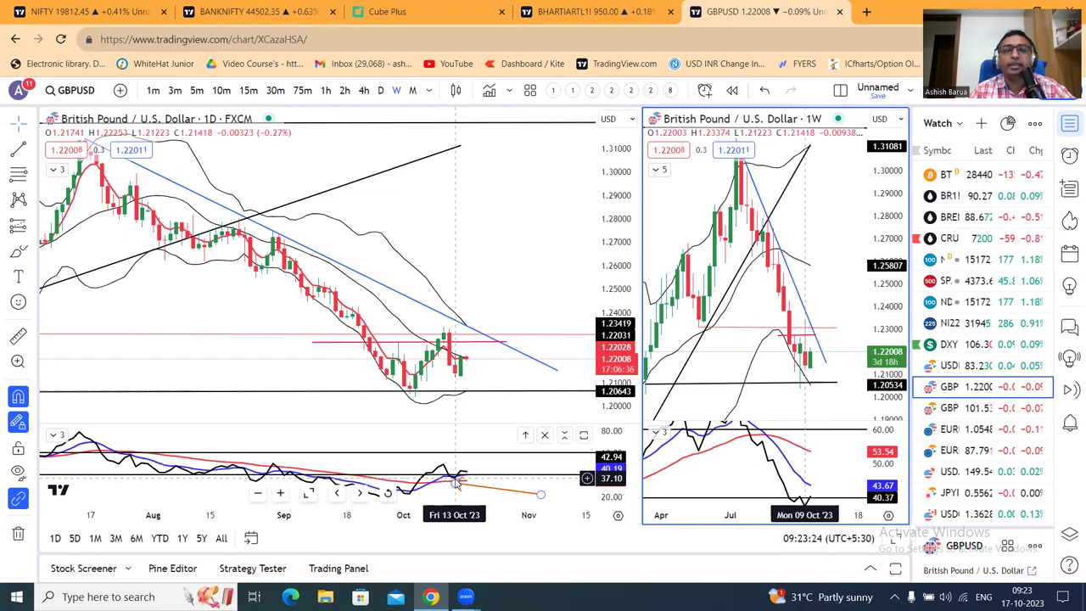
pyautogui.scroll(-1, 530, 277)
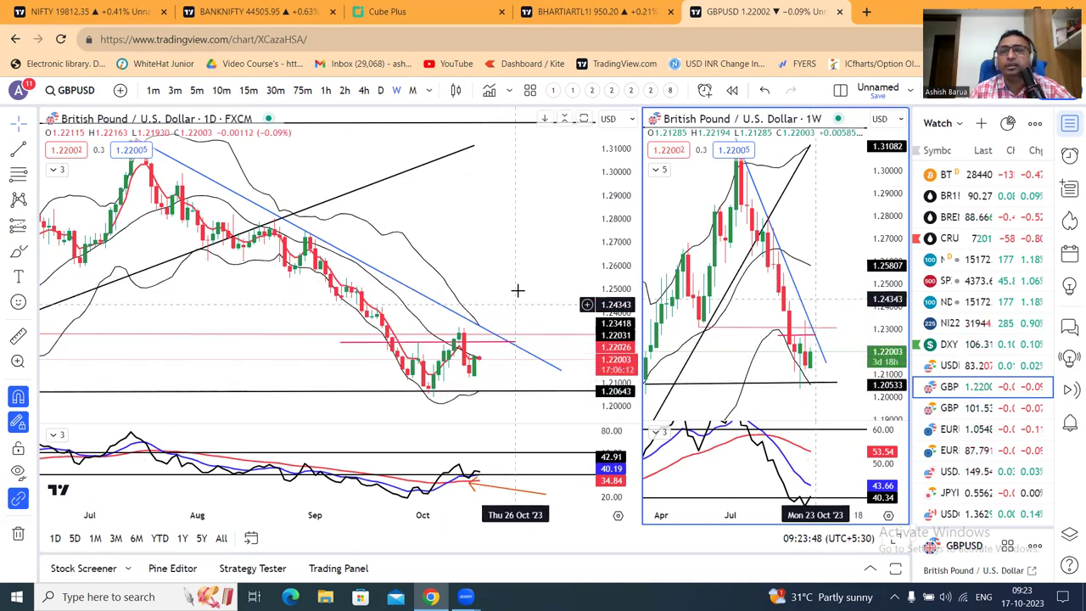
# - Examine the GBPINR charts and the EURUSD daily and weekly charts for trendlines and momentum
pyautogui.click(963, 412)
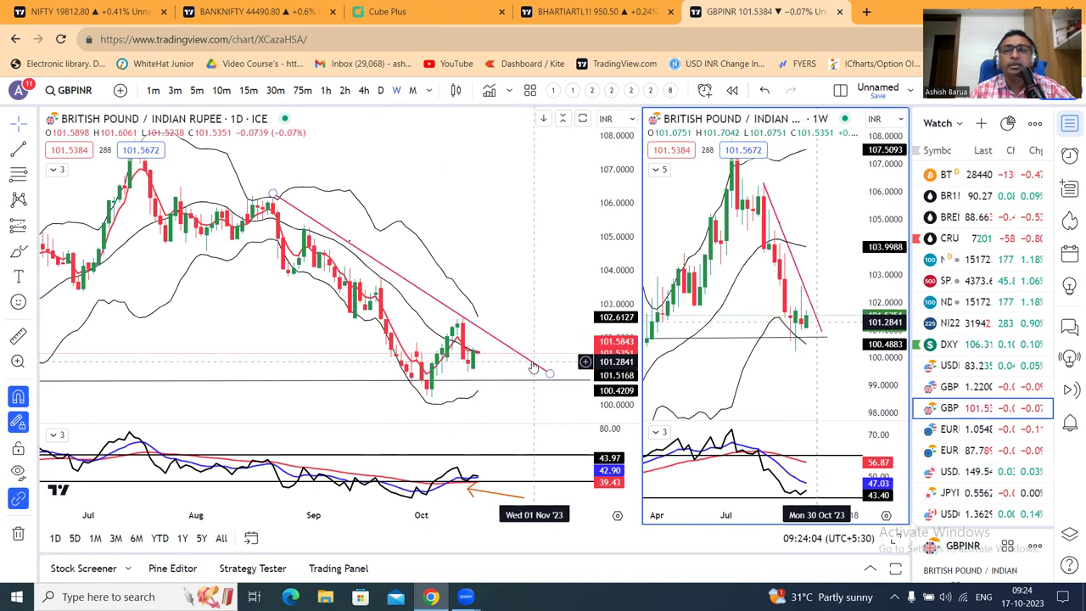
pyautogui.click(950, 431)
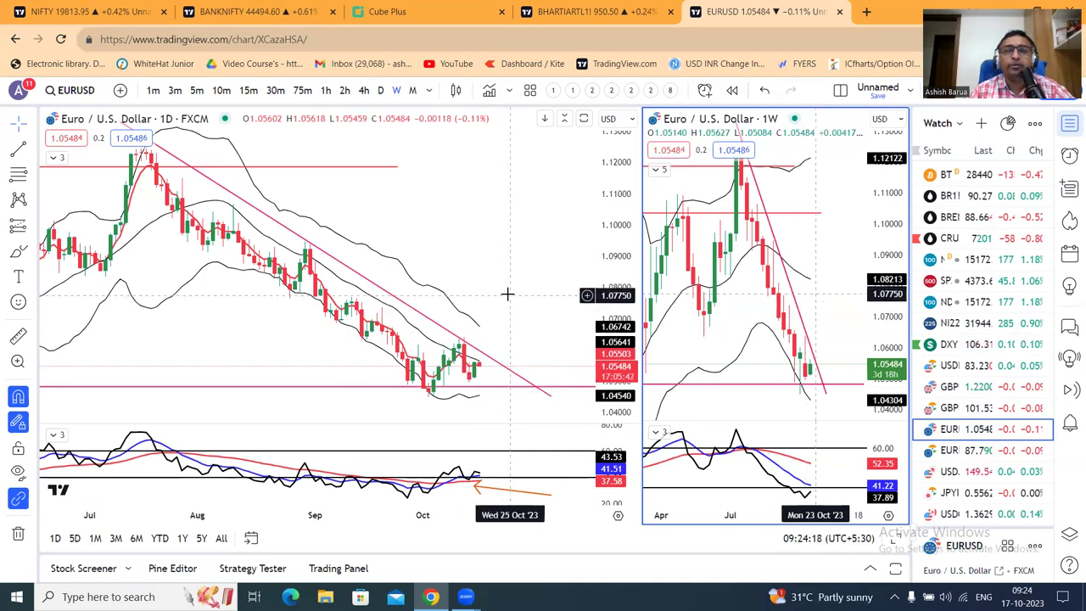
pyautogui.moveTo(500, 293); pyautogui.dragTo(492, 291)
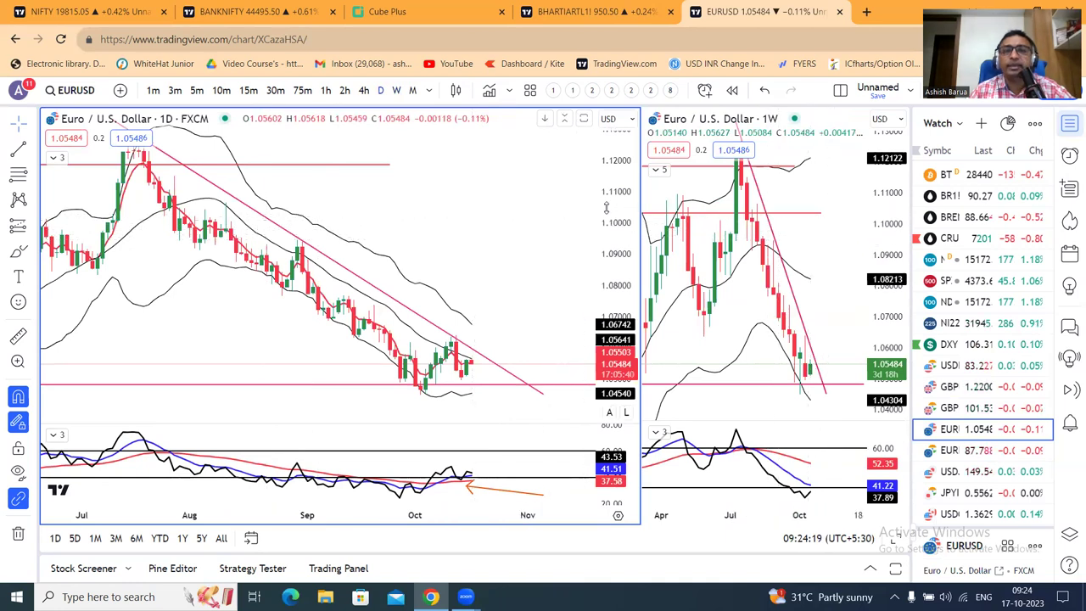
pyautogui.moveTo(608, 214); pyautogui.dragTo(610, 235)
pyautogui.scroll(-1, 526, 242)
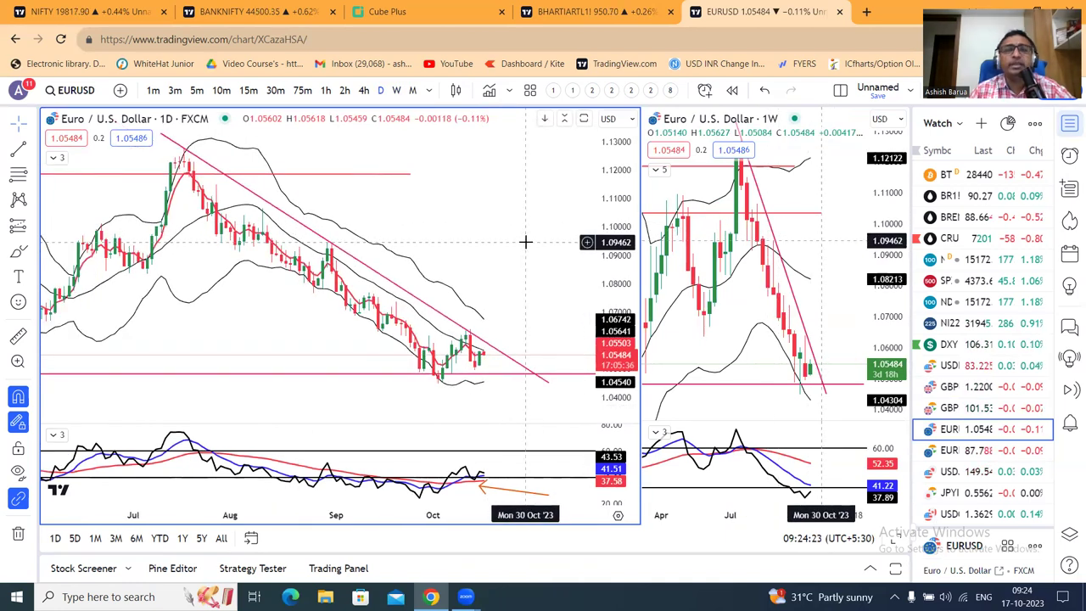
# - Inspect the EURINR charts and the USDJPY daily chart, showing more USDJPY price history
pyautogui.click(973, 451)
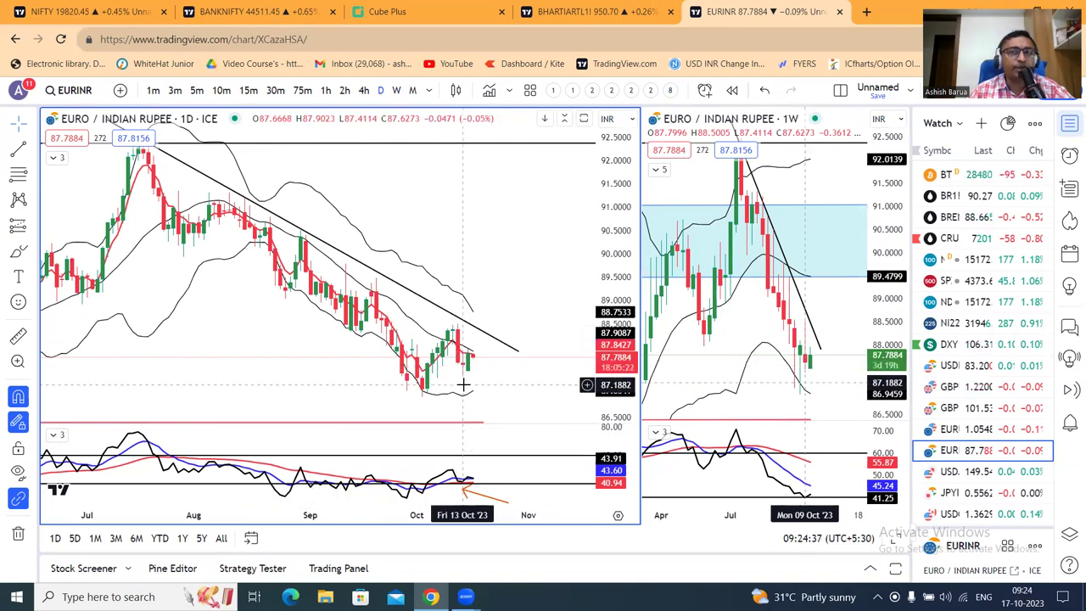
pyautogui.click(937, 478)
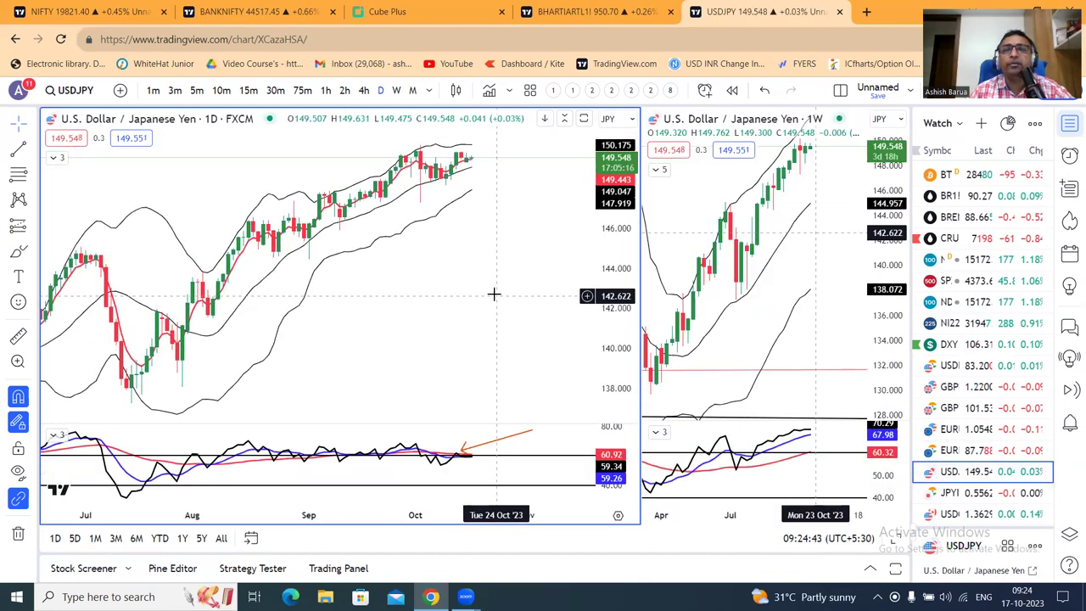
pyautogui.moveTo(492, 291); pyautogui.dragTo(492, 311)
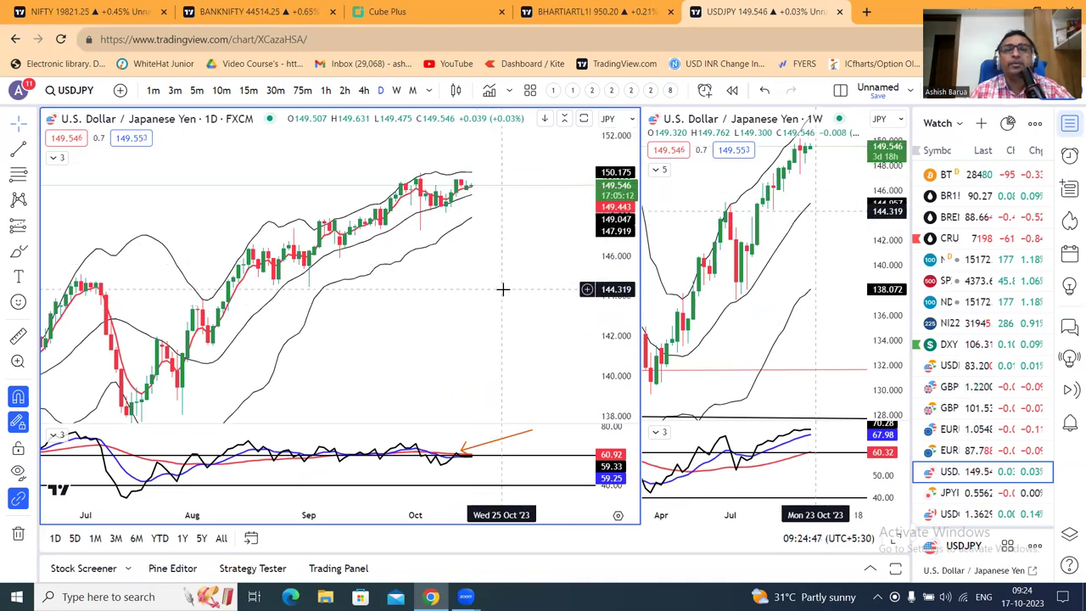
pyautogui.scroll(-1, 497, 263)
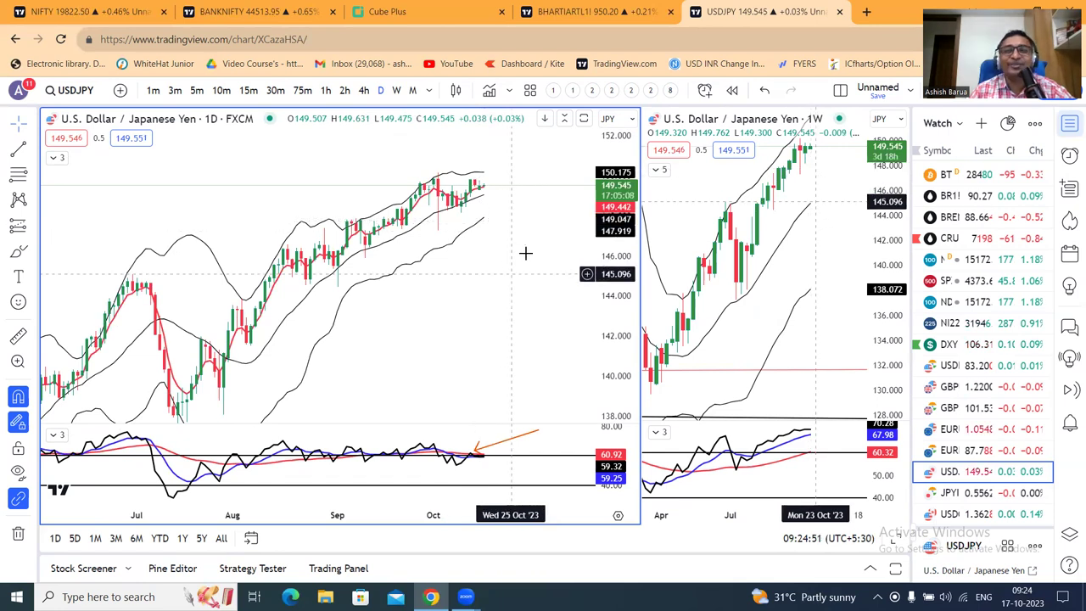
# - Check the daily and weekly charts of JPYINR and USDCAD
pyautogui.click(965, 495)
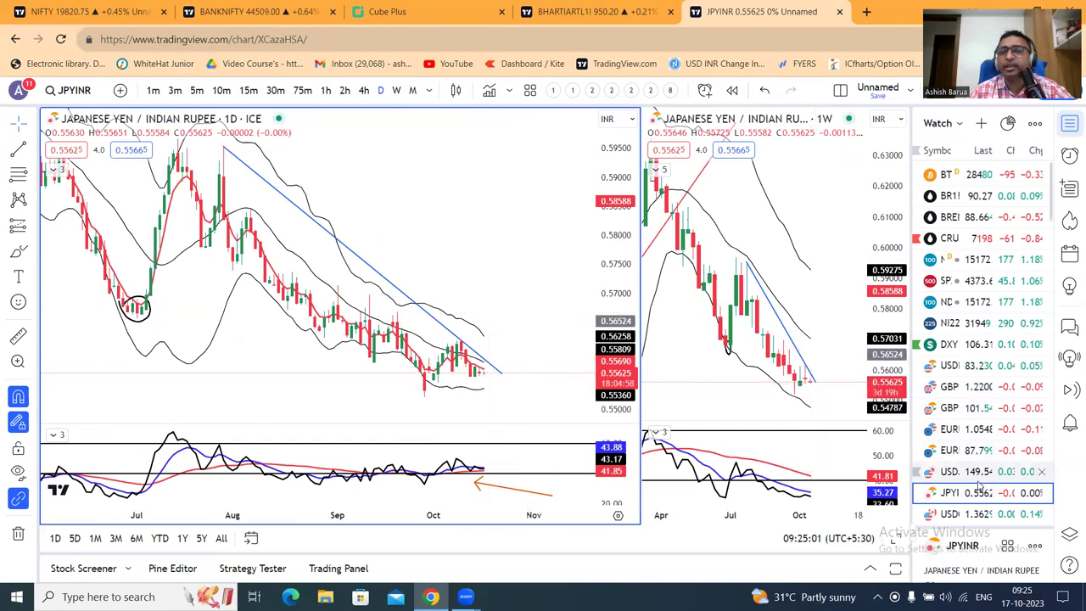
pyautogui.scroll(-1, 980, 484)
pyautogui.click(974, 444)
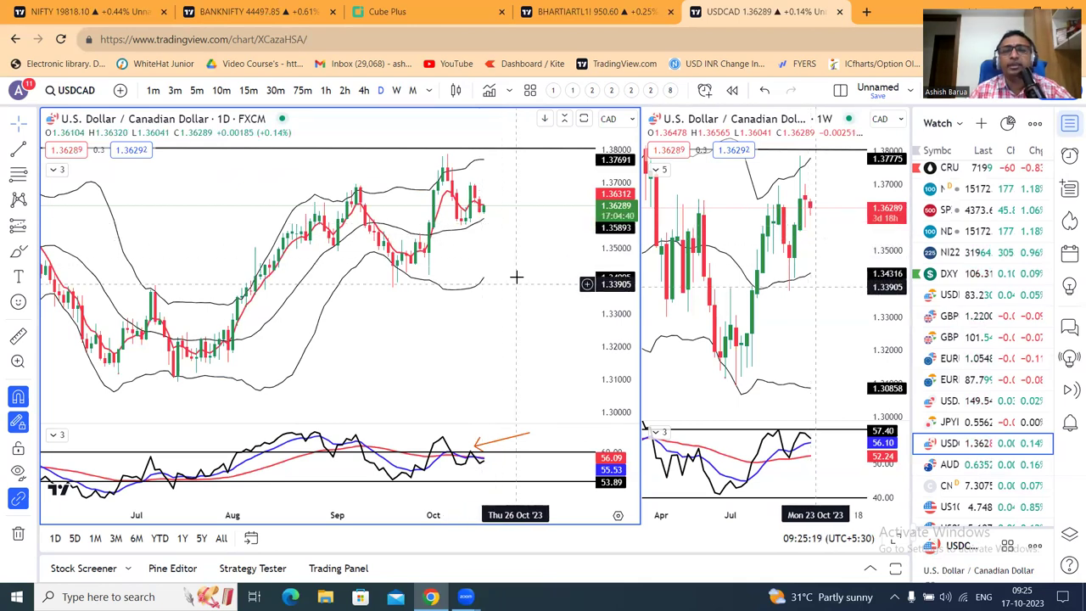
# - Review the AUDUSD daily range box and the recent candles of the offshore RMB futures CNH1!
pyautogui.click(959, 465)
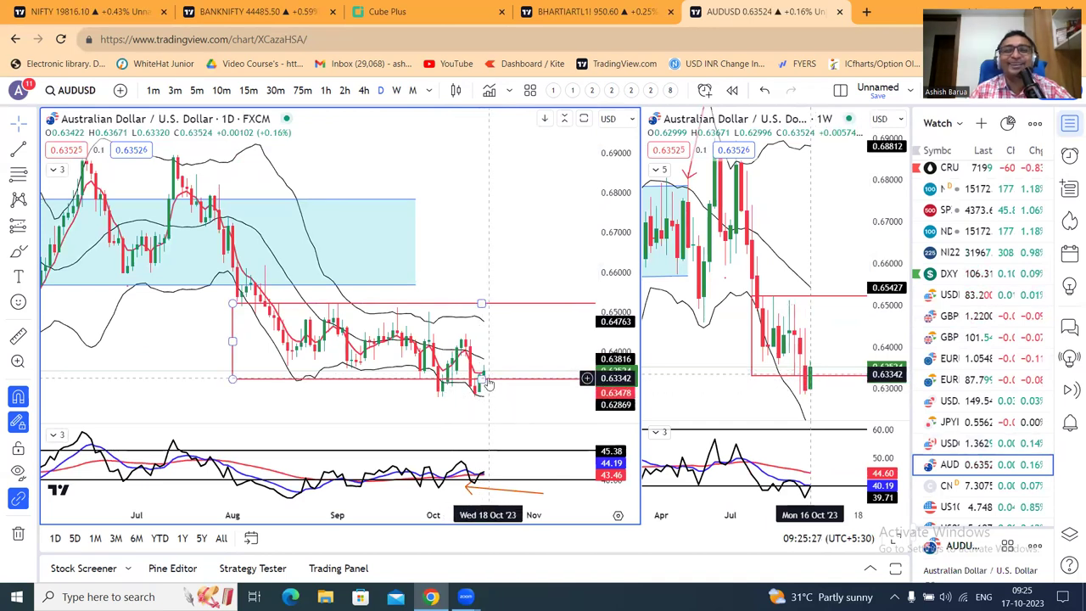
pyautogui.moveTo(521, 252); pyautogui.dragTo(485, 252)
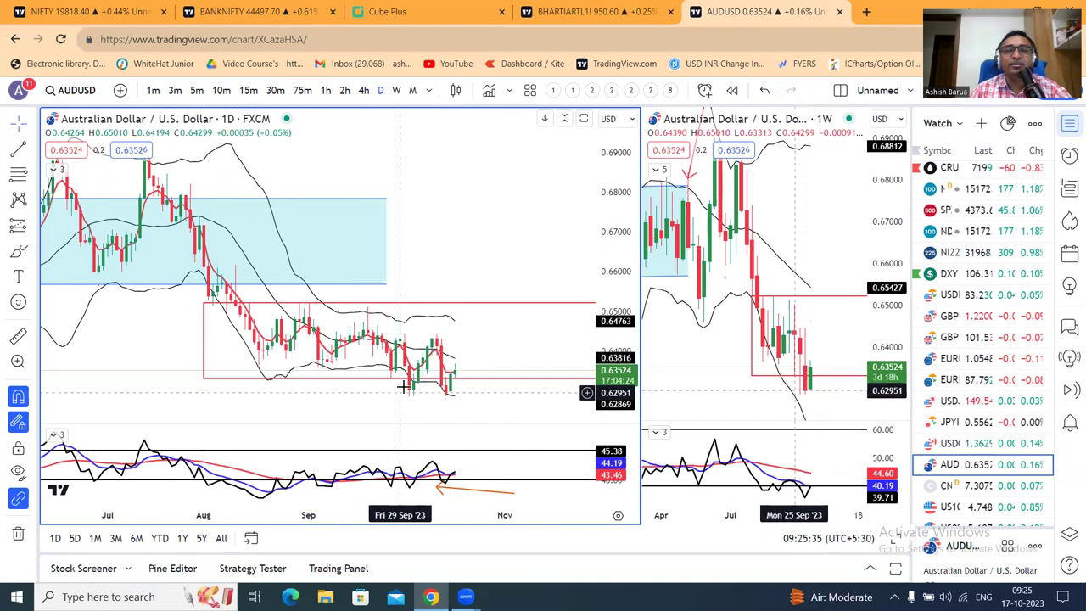
pyautogui.click(970, 487)
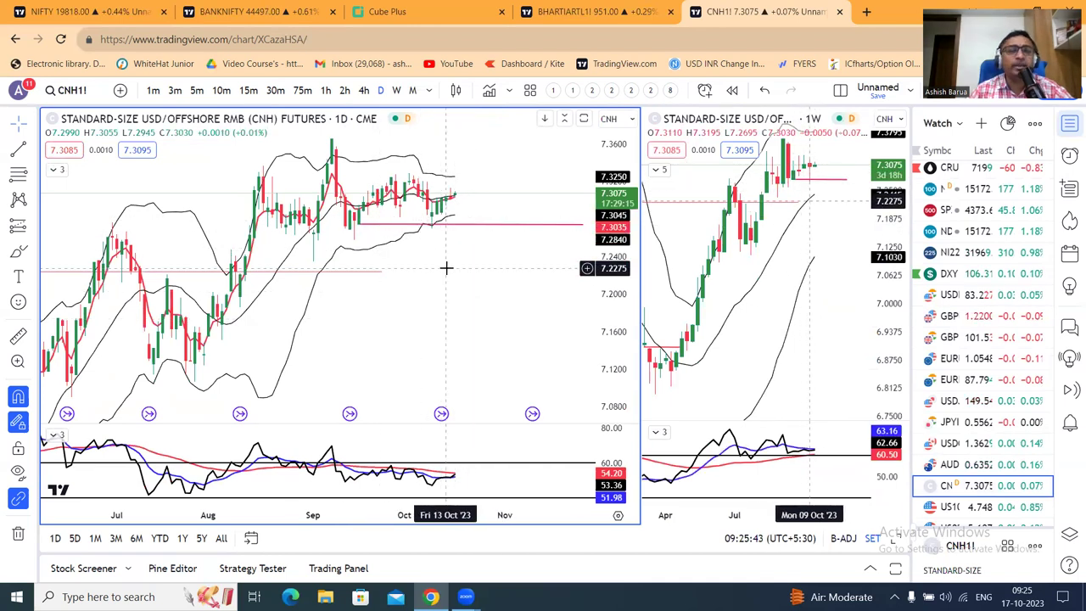
pyautogui.scroll(2, 472, 294)
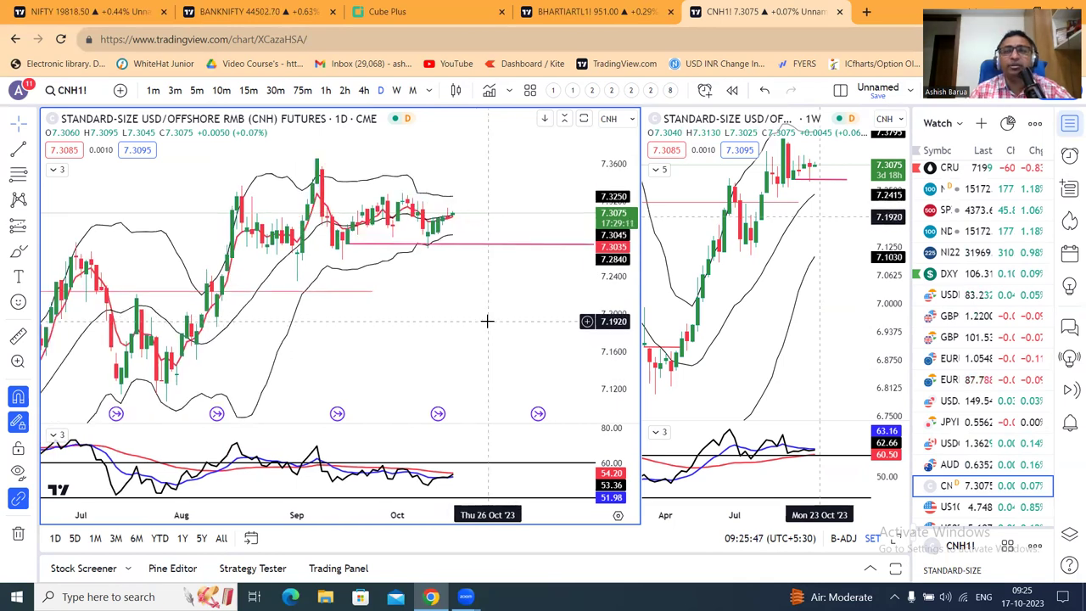
pyautogui.scroll(1, 475, 320)
pyautogui.scroll(1, 450, 317)
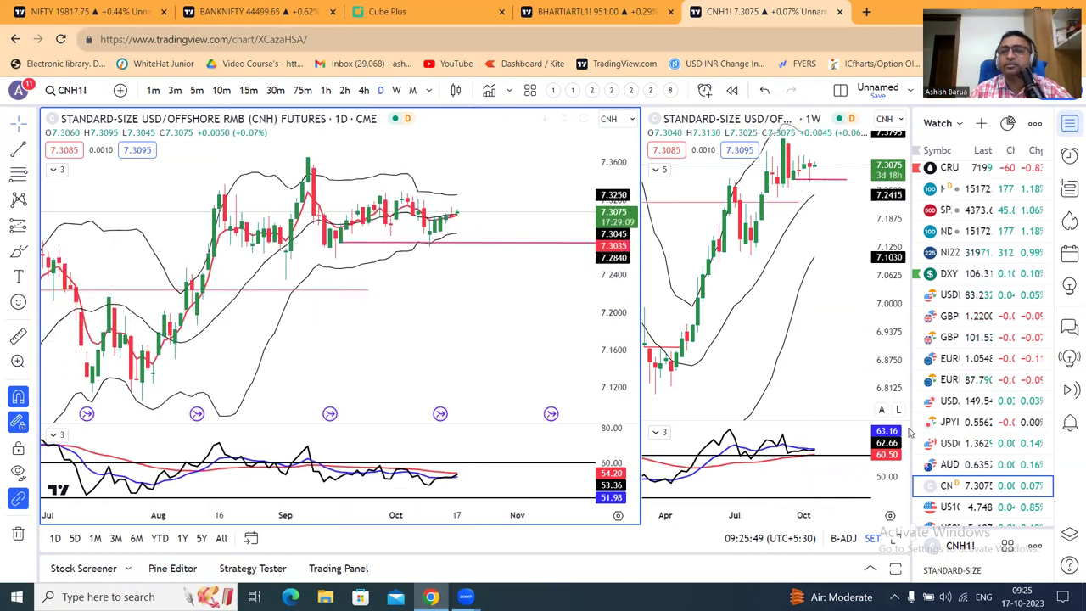
# - Examine the Brent Oil Futures BR1! charts and the US 10-year government bond yield charts (US10Y)
pyautogui.scroll(2, 949, 308)
pyautogui.click(957, 200)
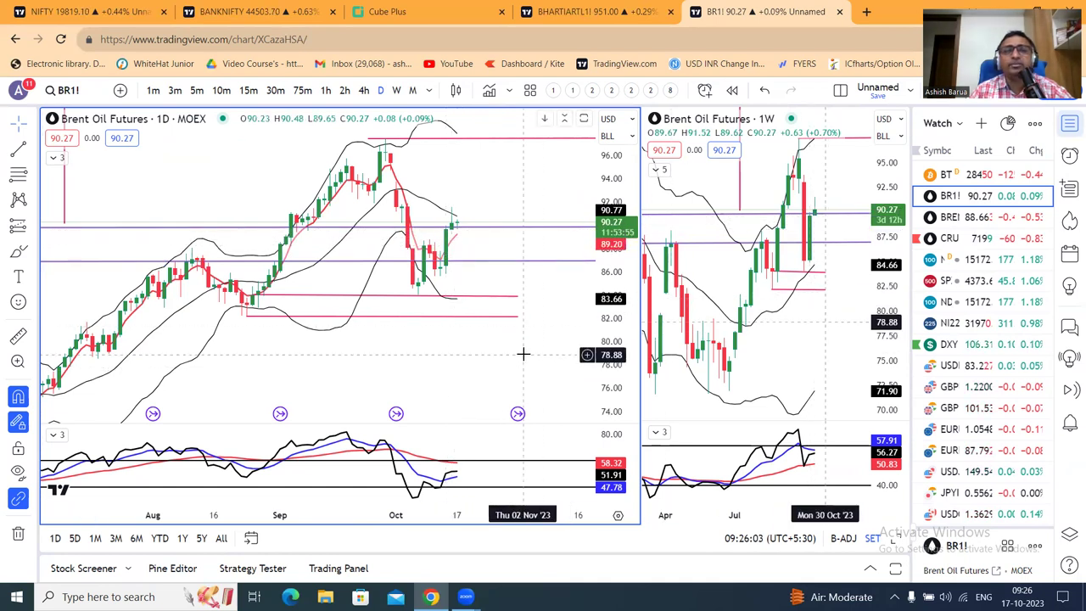
pyautogui.scroll(-3, 968, 390)
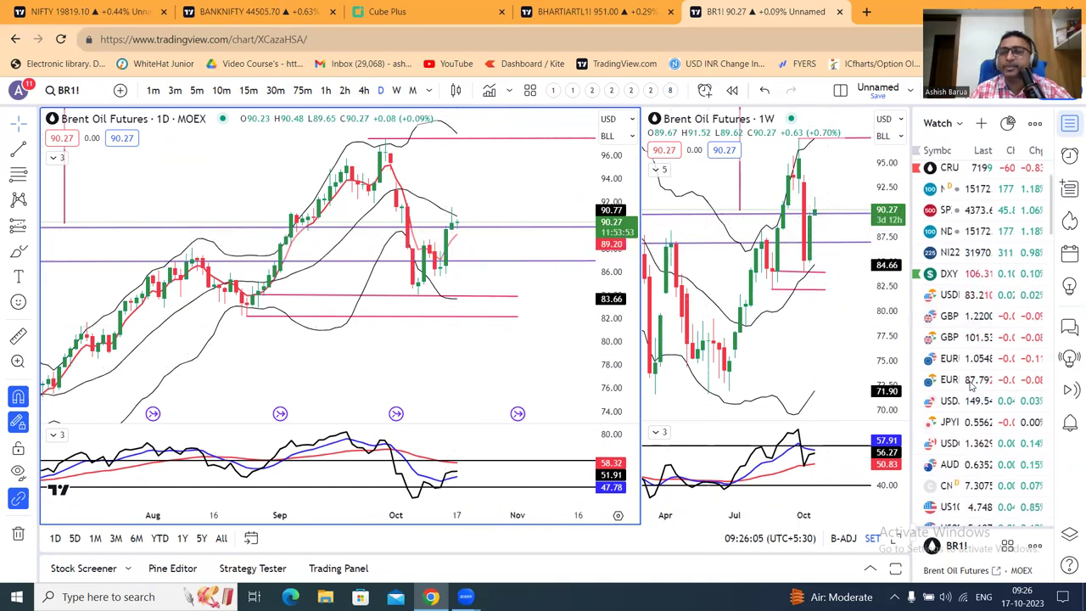
pyautogui.scroll(-2, 968, 397)
pyautogui.click(968, 370)
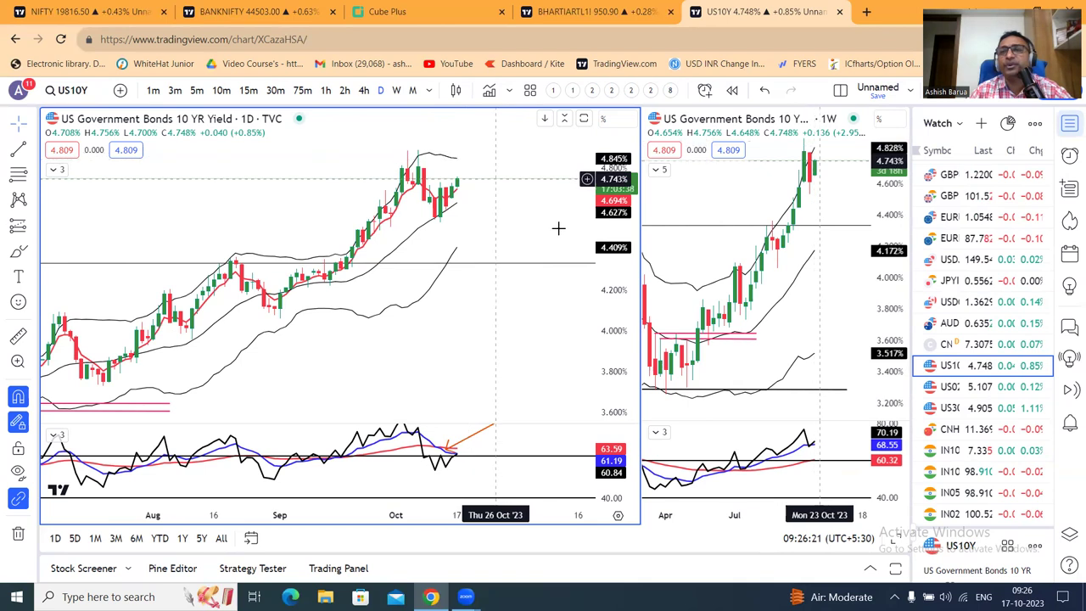
# - Compare the US 2-year yield (US02Y) daily chart with the US 10-year yield (US10Y) weekly chart
pyautogui.click(961, 387)
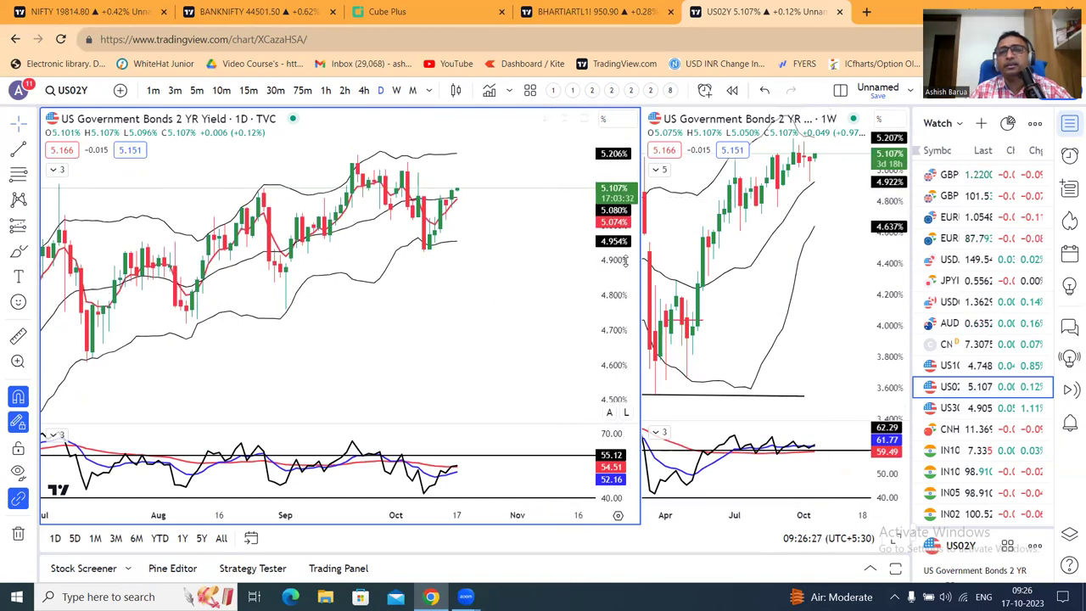
pyautogui.click(978, 371)
pyautogui.click(972, 388)
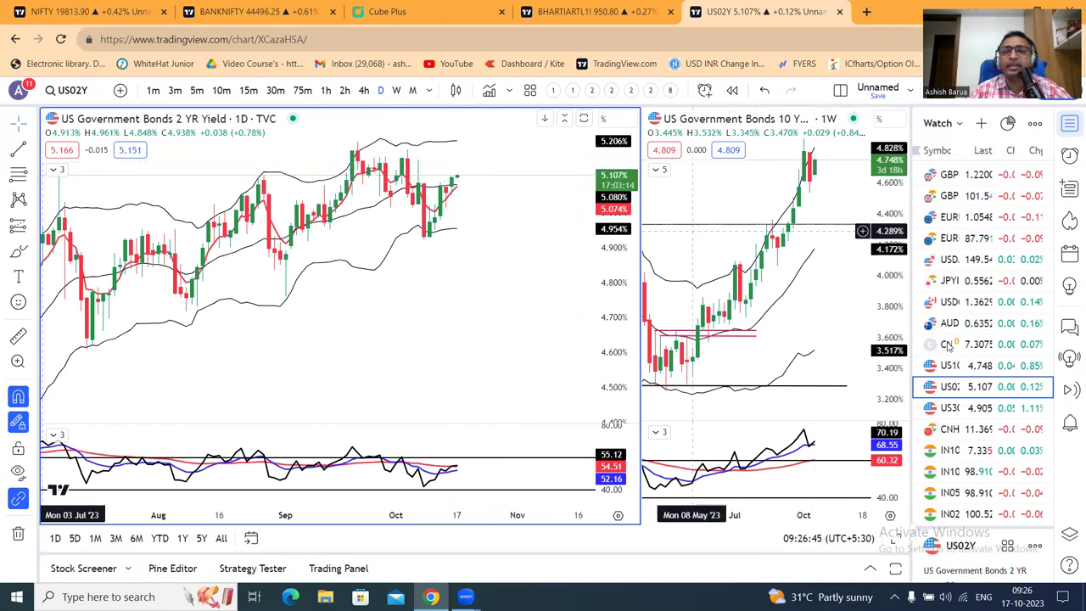
pyautogui.scroll(3, 961, 365)
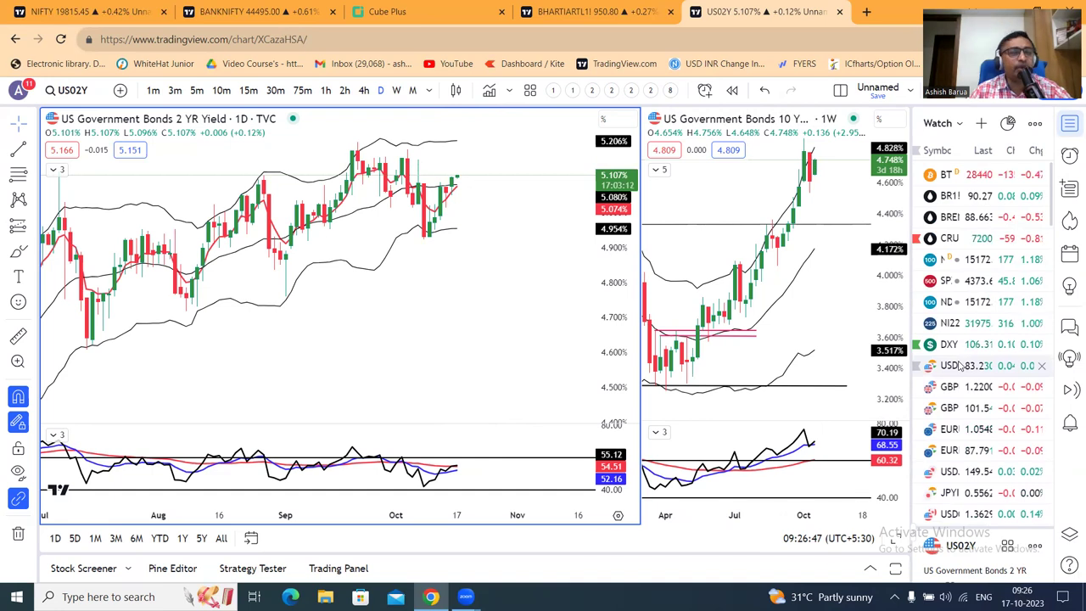